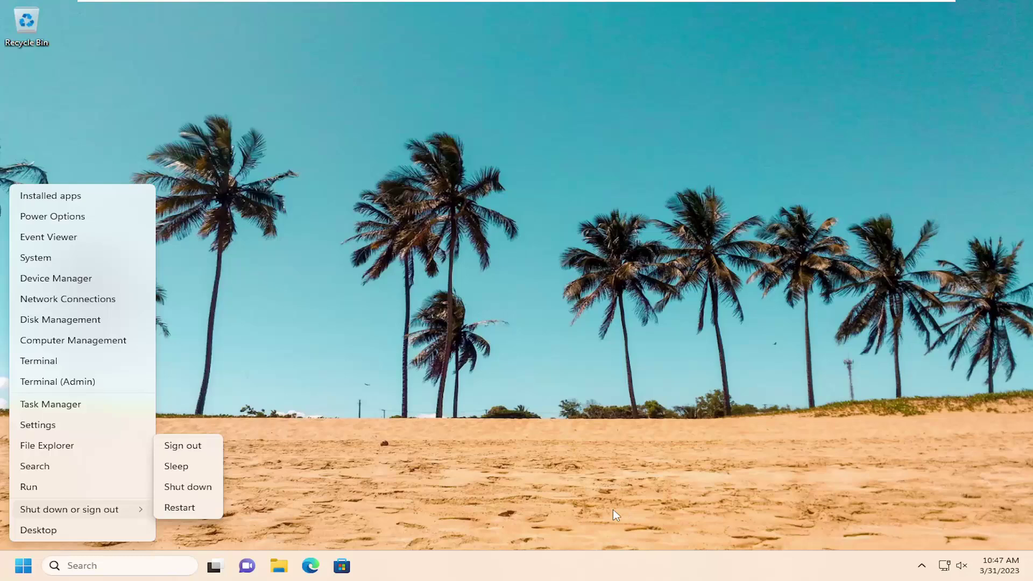
- Dismiss the power options and restart Windows via Start's Shut down or sign out > Restart
left_click(488, 397)
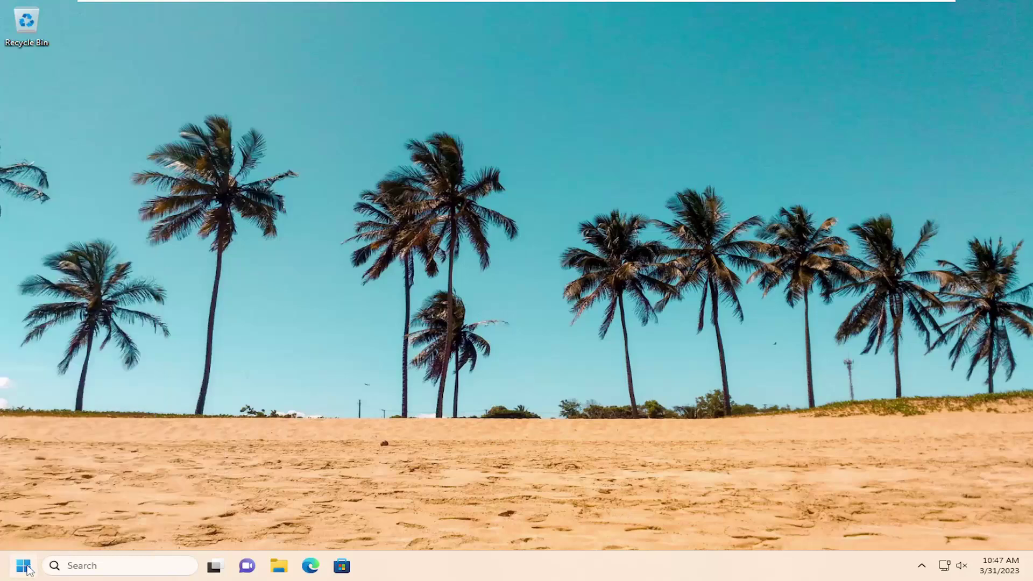
right_click(27, 569)
mouse_move(63, 513)
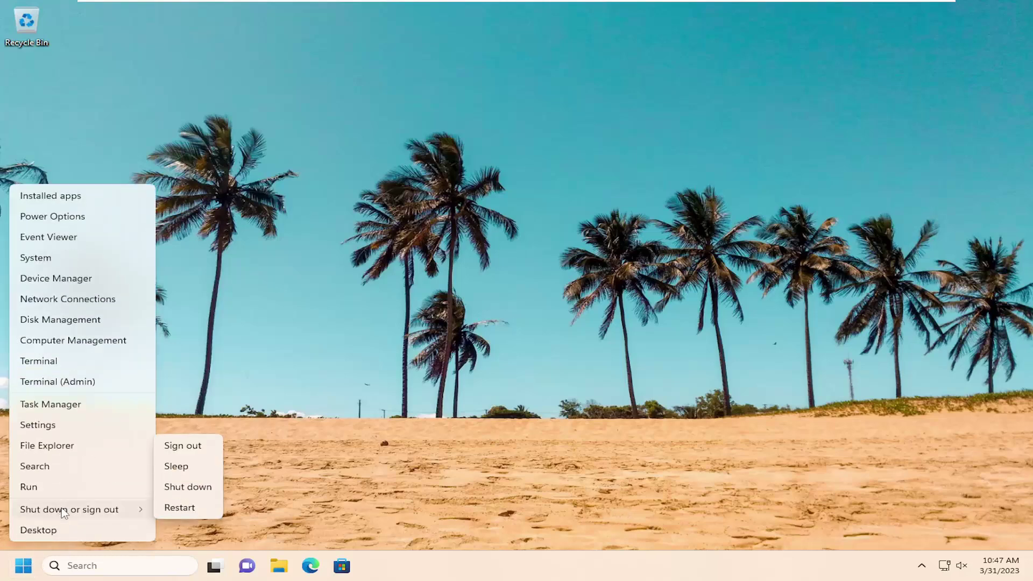
left_click(180, 509)
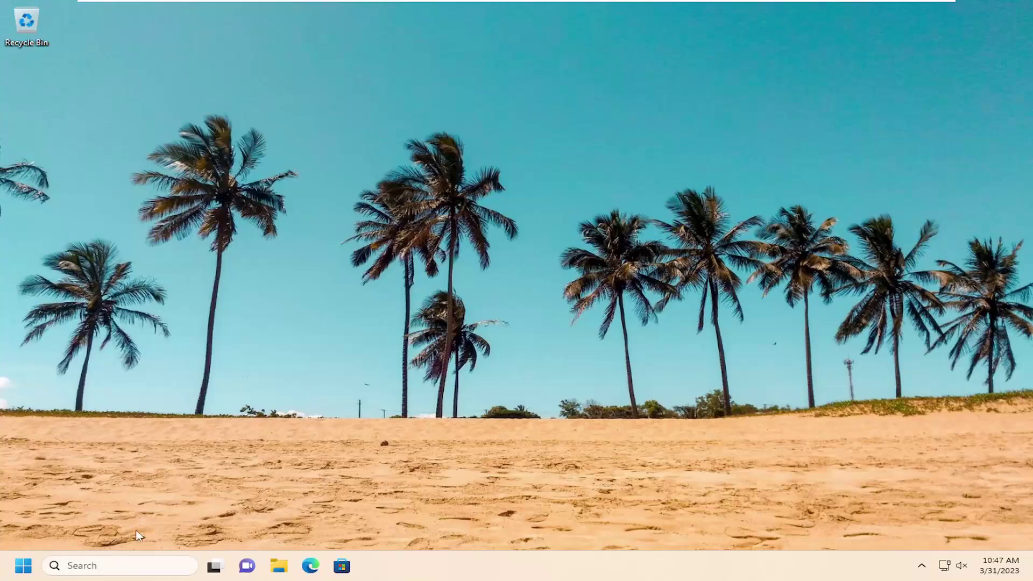
- Search 'cmd' and launch Command Prompt as administrator, approving the UAC prompt
left_click(126, 568)
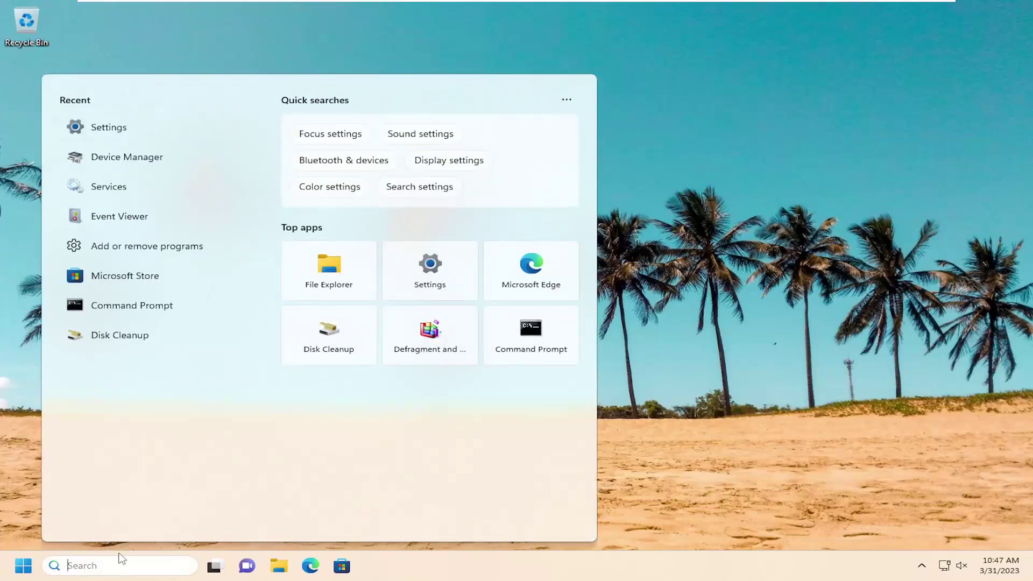
type("cmd")
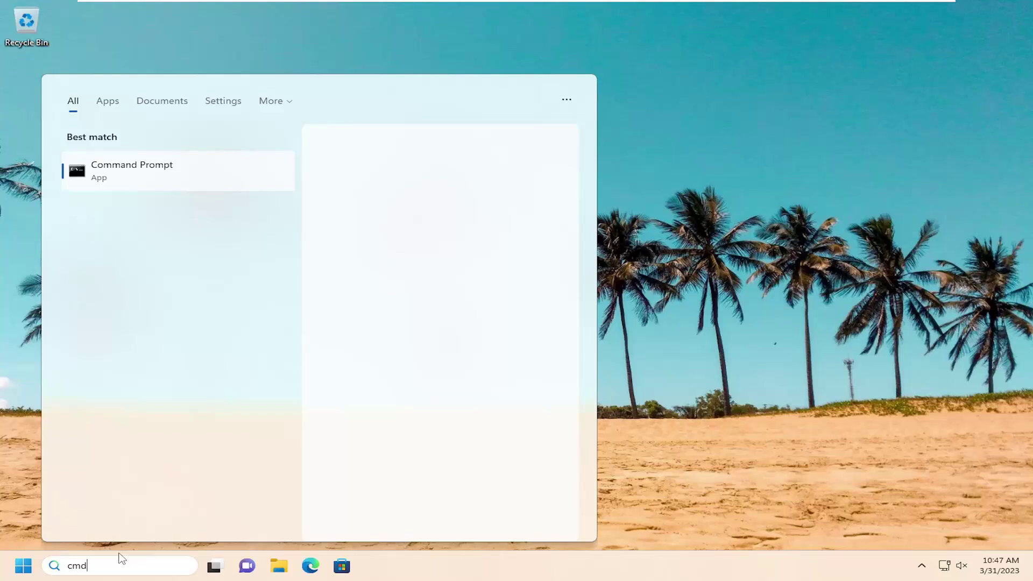
right_click(121, 175)
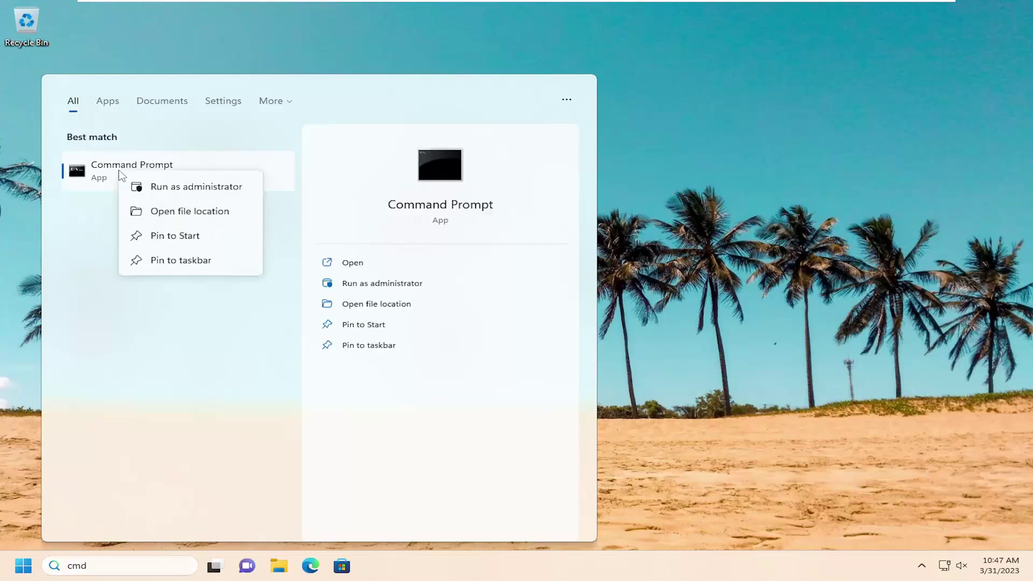
left_click(170, 190)
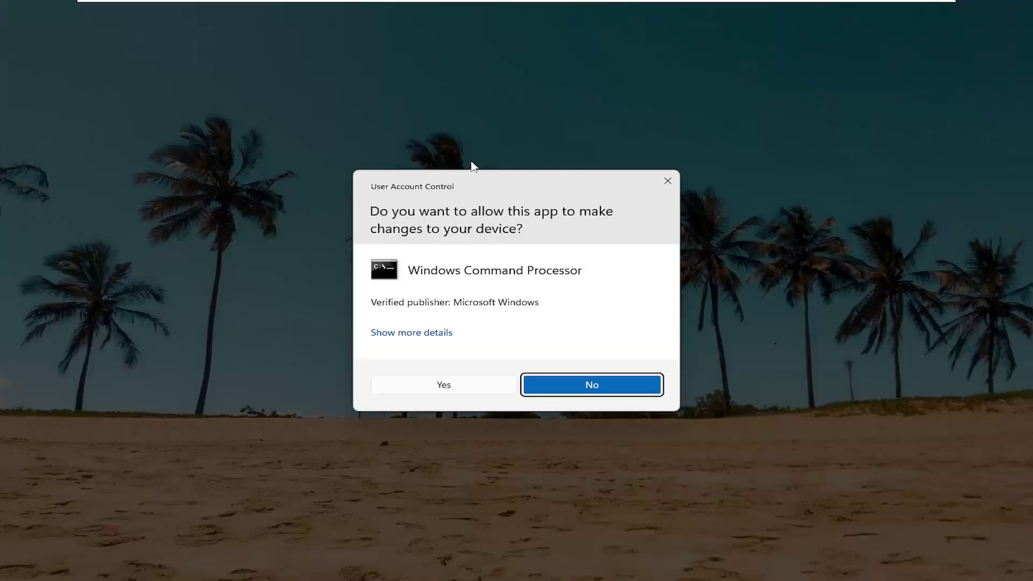
left_click(455, 385)
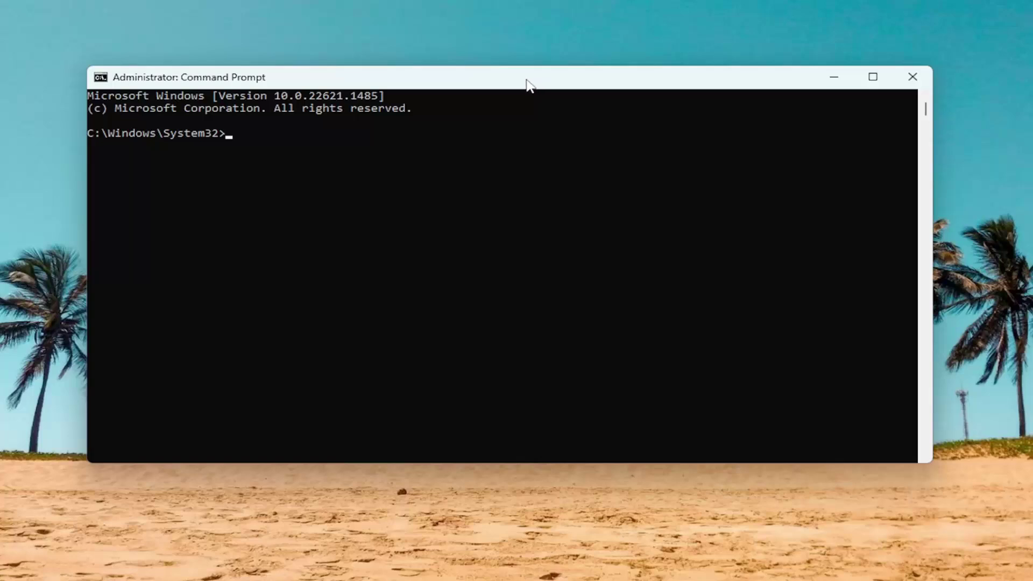
- Paste and run sfc /scannow until it reports no integrity violations, then reopen the paste menu
right_click(528, 81)
mouse_move(568, 201)
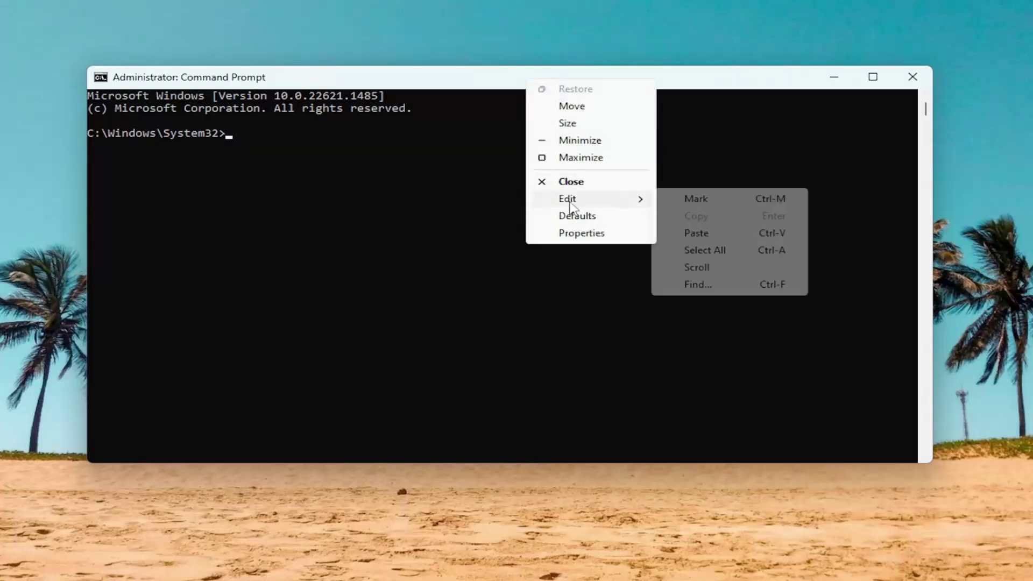
left_click(698, 230)
key("Return")
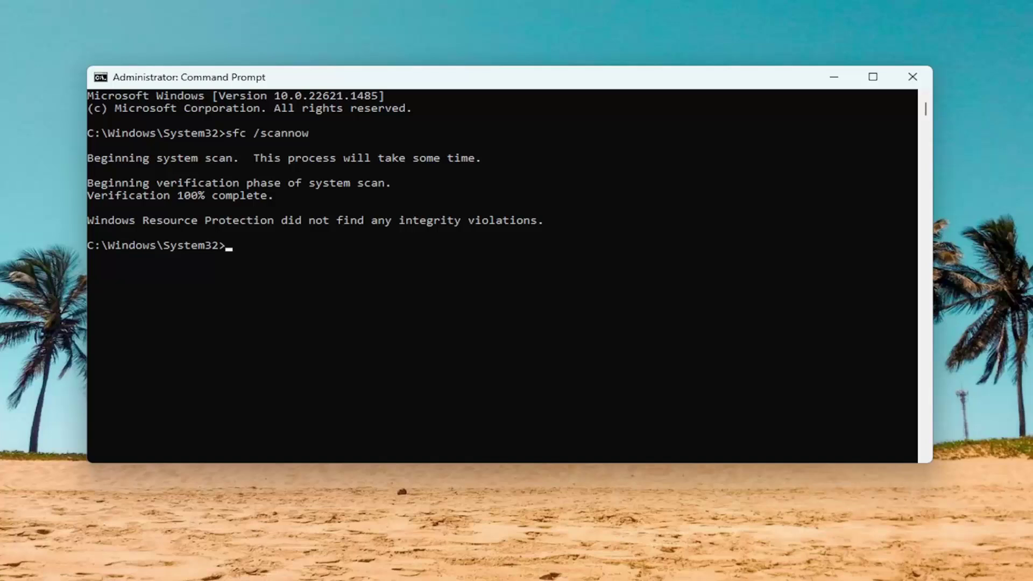
right_click(521, 82)
- Paste and run dism /online /cleanup-image /restorehealth until it reaches 100%
mouse_move(604, 200)
left_click(690, 231)
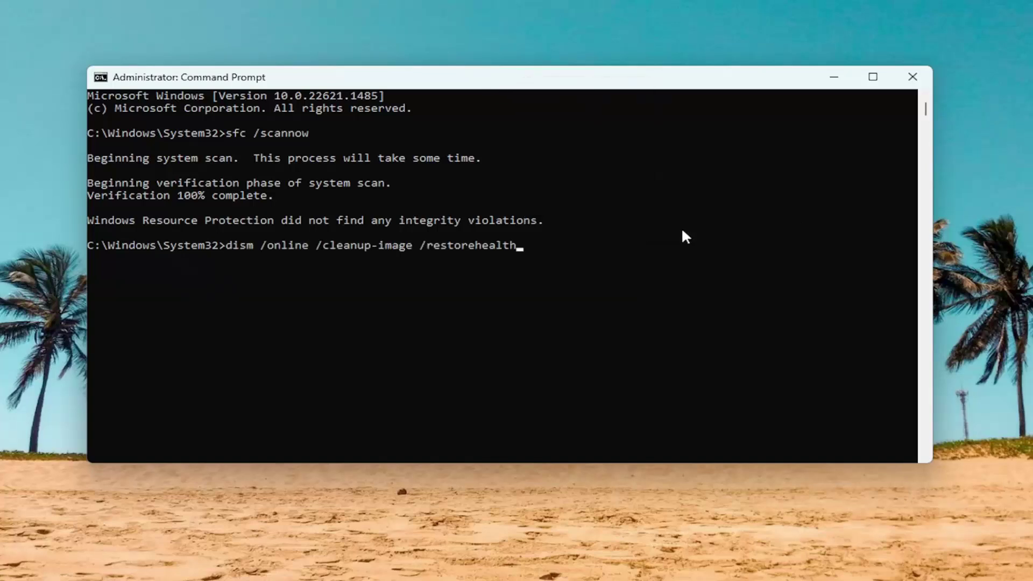
key("Return")
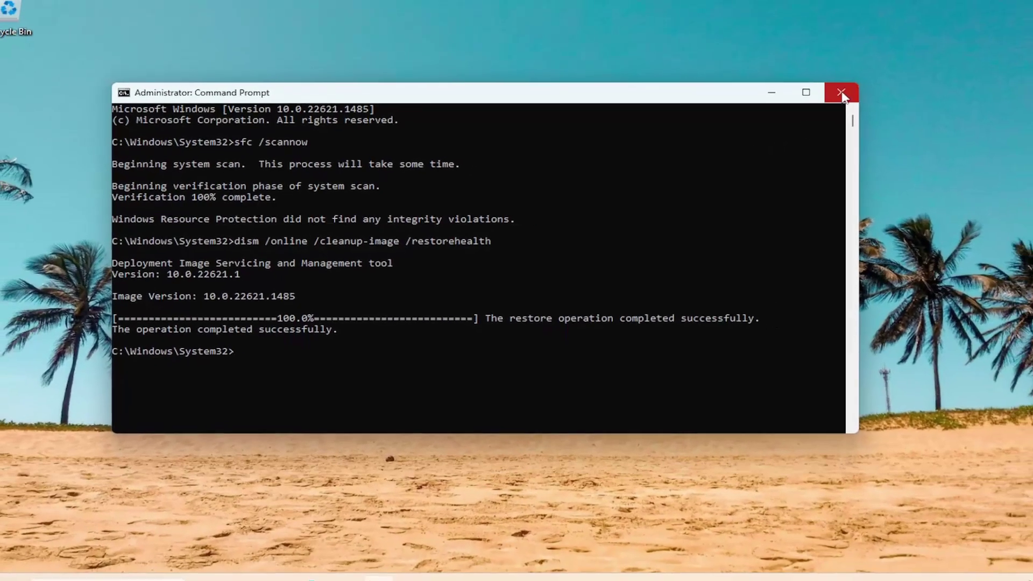
- Close Command Prompt and restart the PC from Start's Shut down or sign out menu
left_click(842, 96)
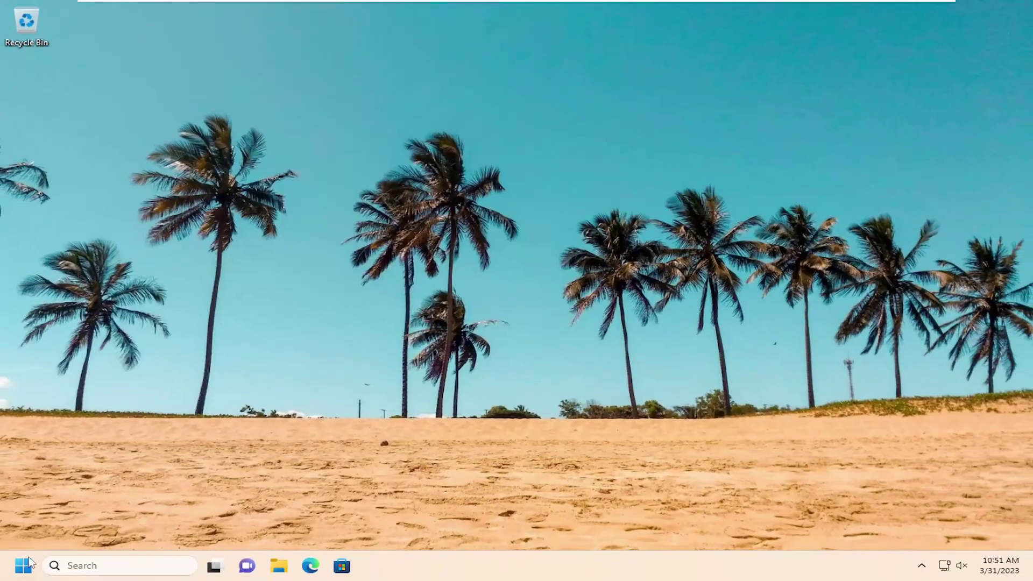
right_click(23, 566)
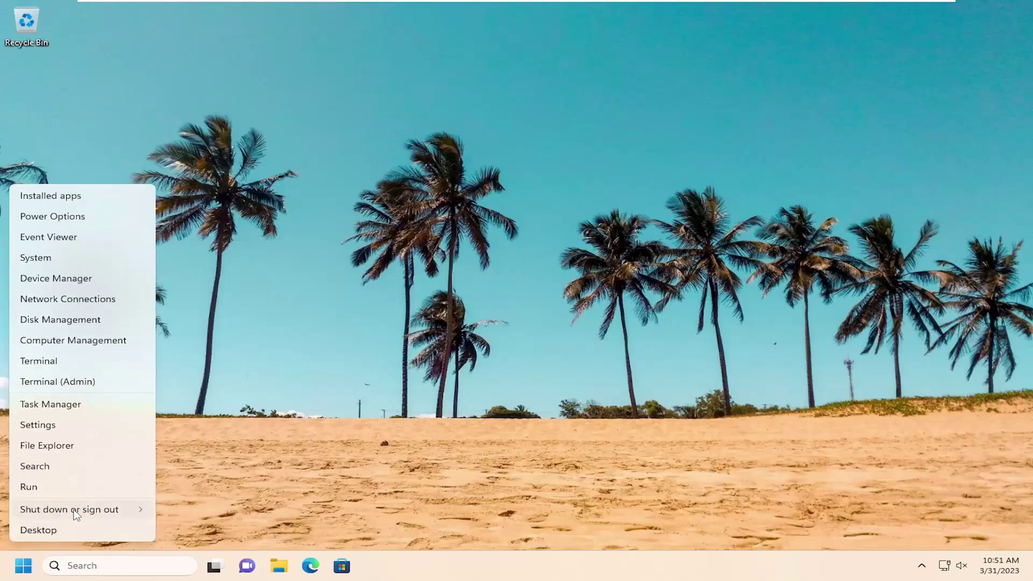
mouse_move(75, 511)
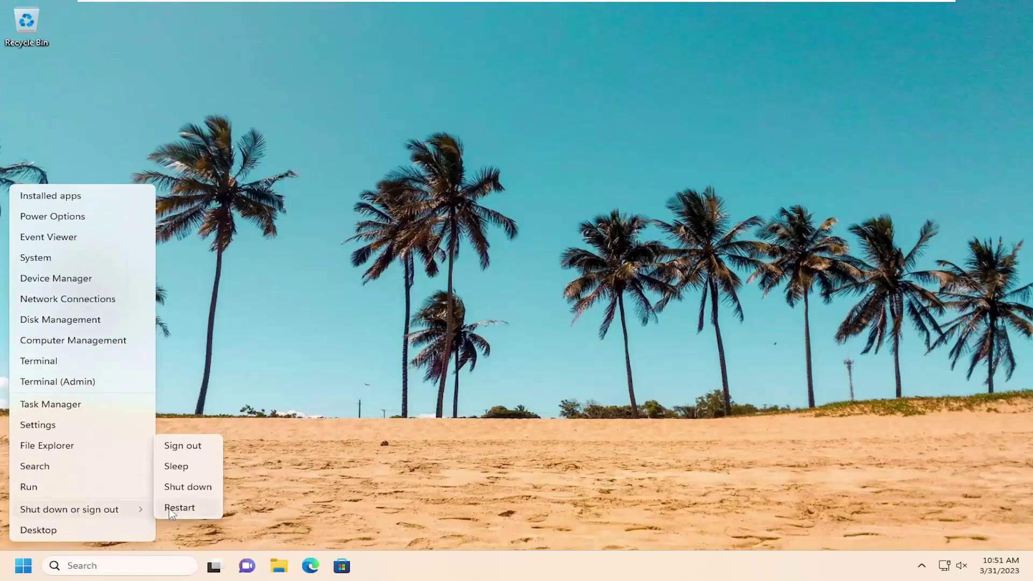
left_click(178, 511)
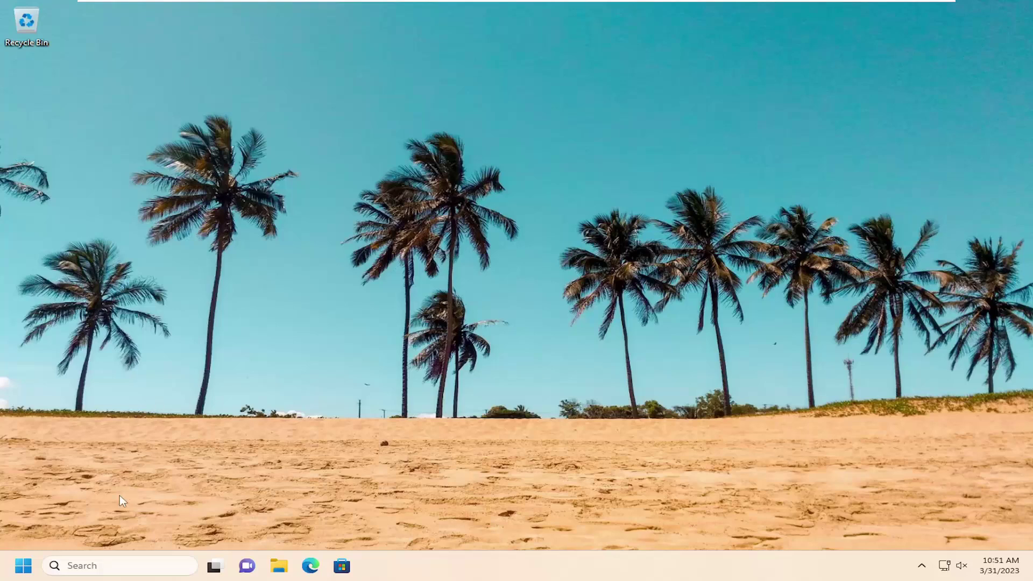
- Search for 'settings' and open the Settings app
left_click(88, 568)
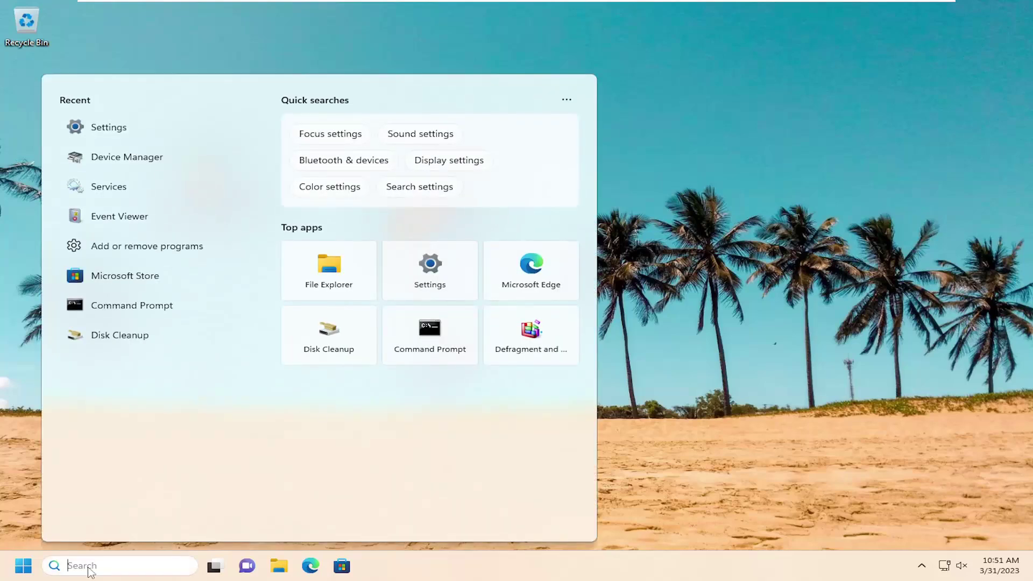
type("settings")
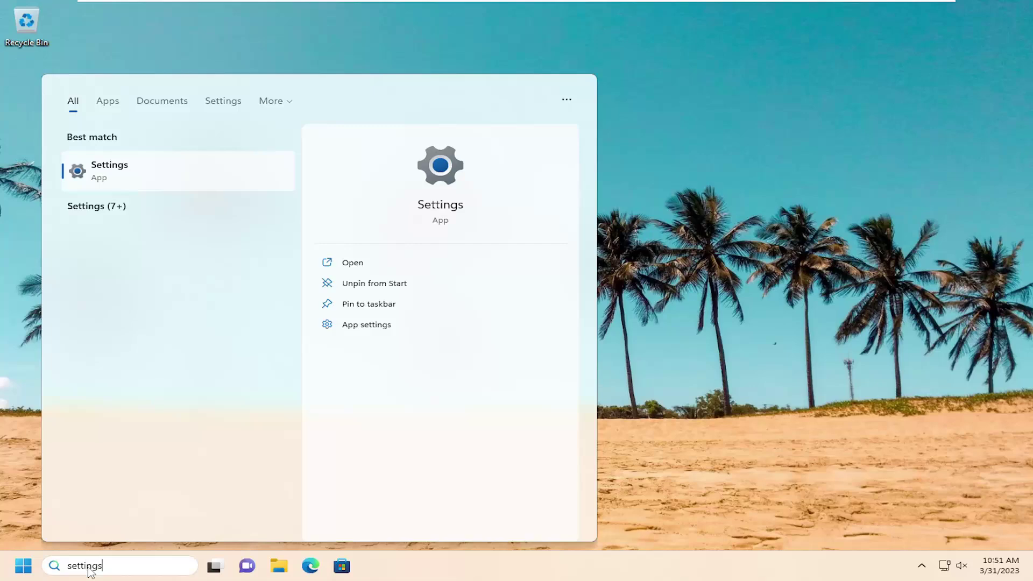
key("Return")
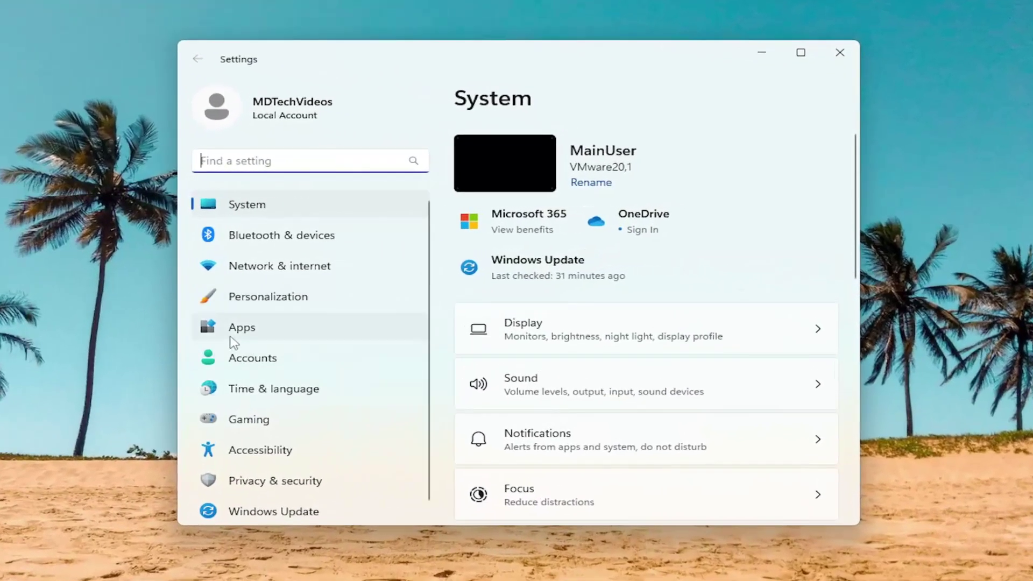
- Go to Apps > Installed apps and open the Clock app's Advanced options
left_click(259, 326)
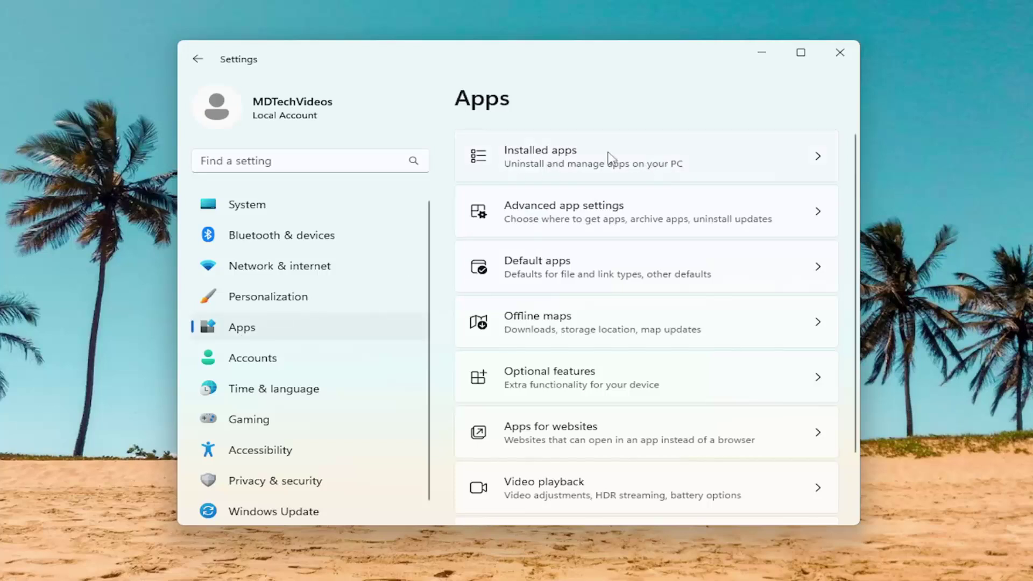
left_click(610, 157)
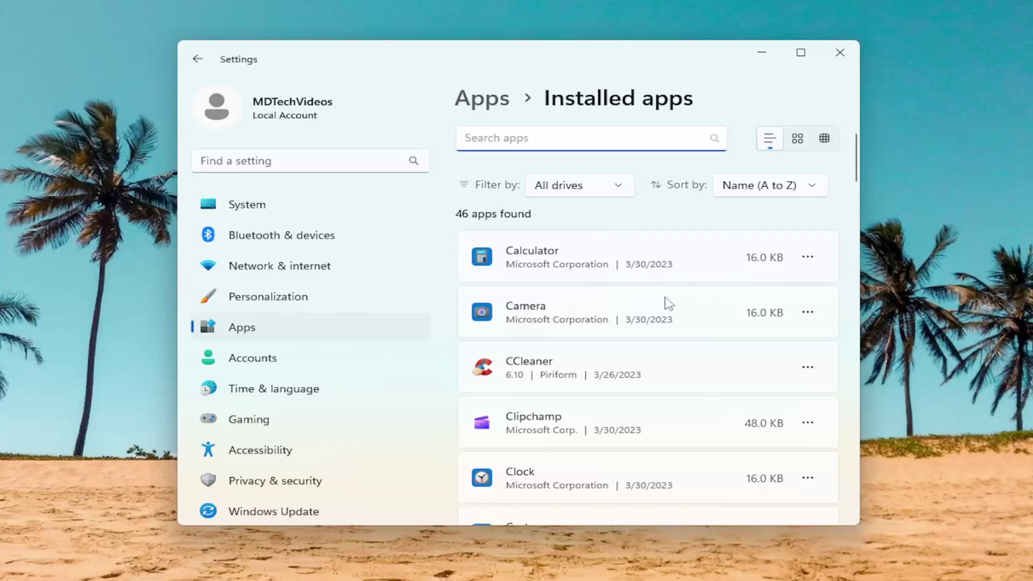
scroll(700, 350, "down", 1)
scroll(735, 374, "down", 1)
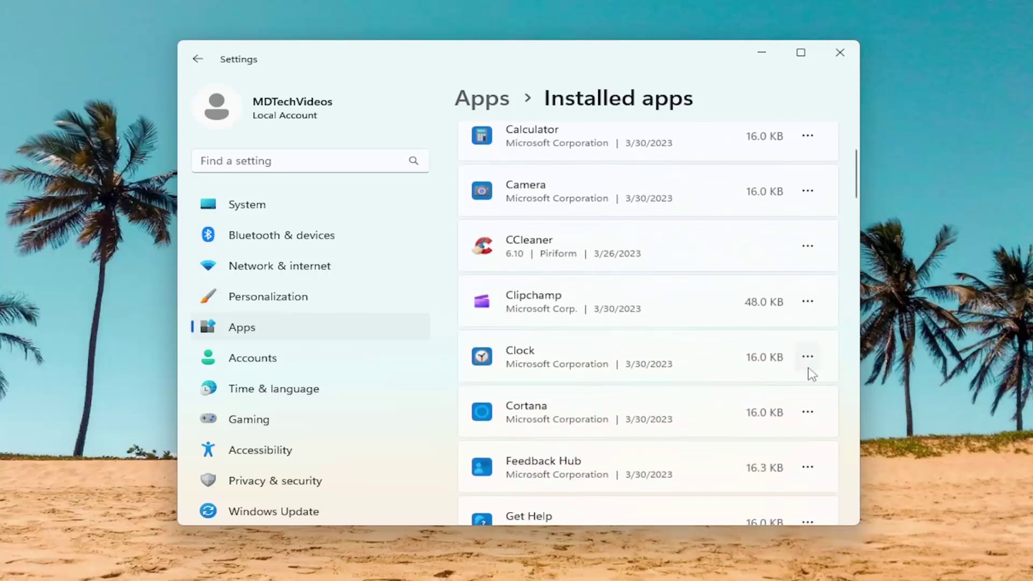
left_click(807, 365)
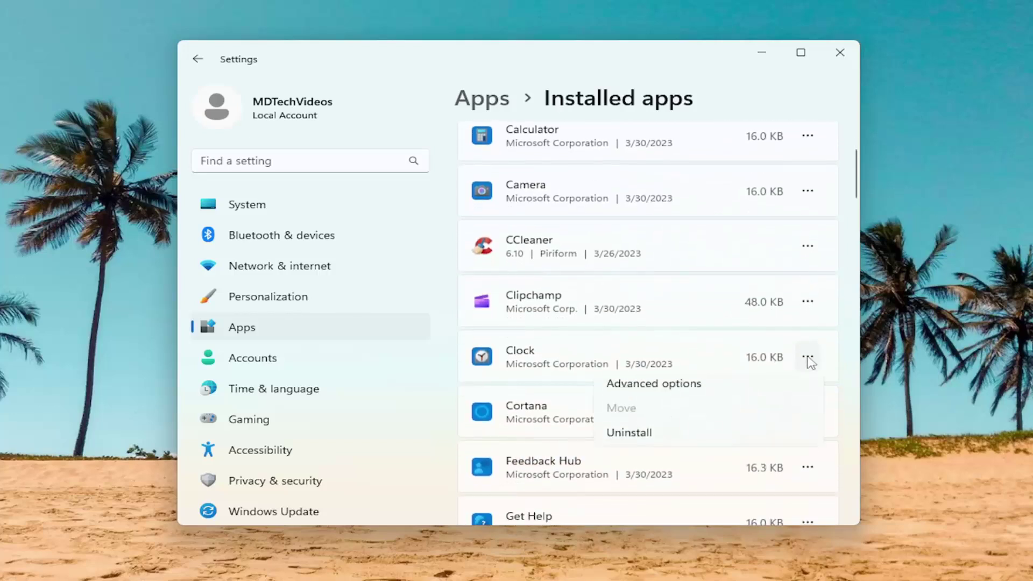
left_click(653, 396)
scroll(567, 281, "down", 10)
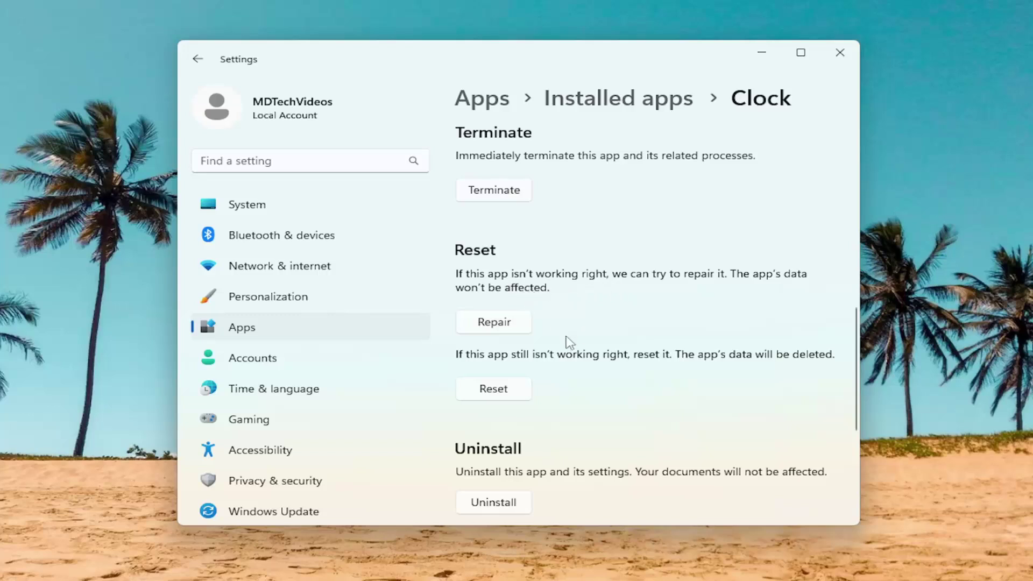
- Repair the Clock app, then reset it and confirm deleting its data
left_click(515, 325)
left_click(522, 394)
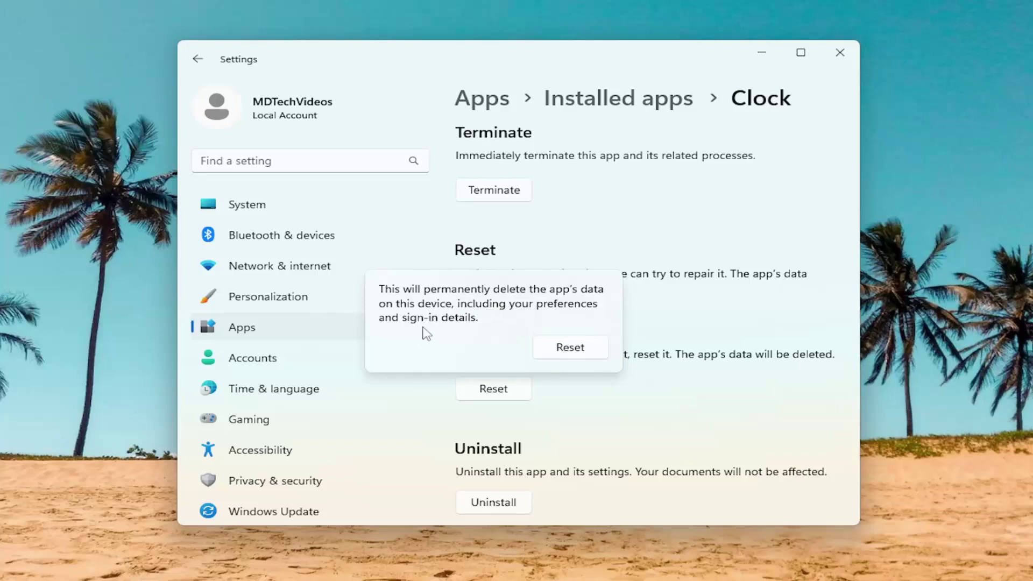
left_click(568, 347)
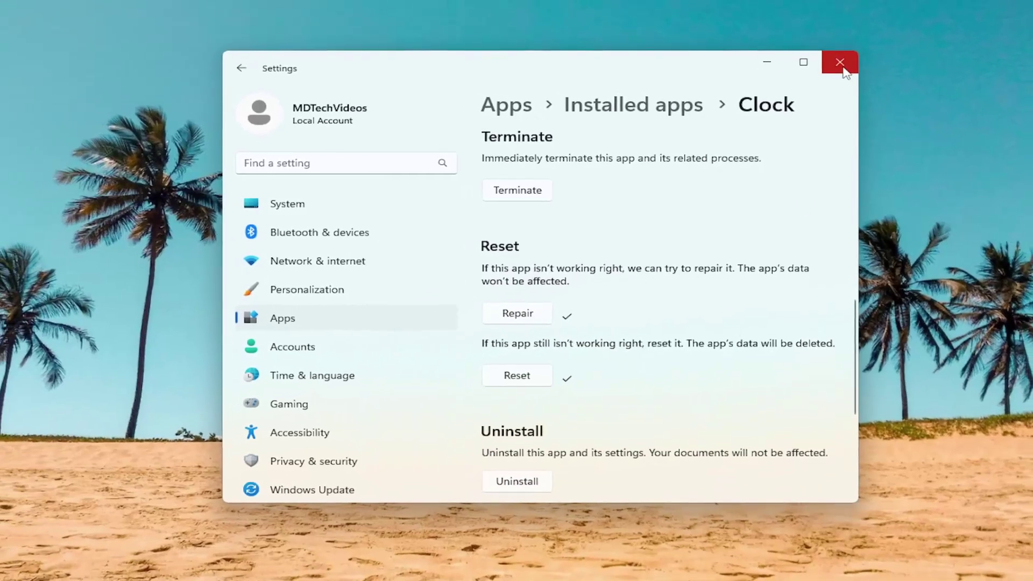
- Close Settings and restart the PC from Start's Shut down or sign out menu
left_click(840, 55)
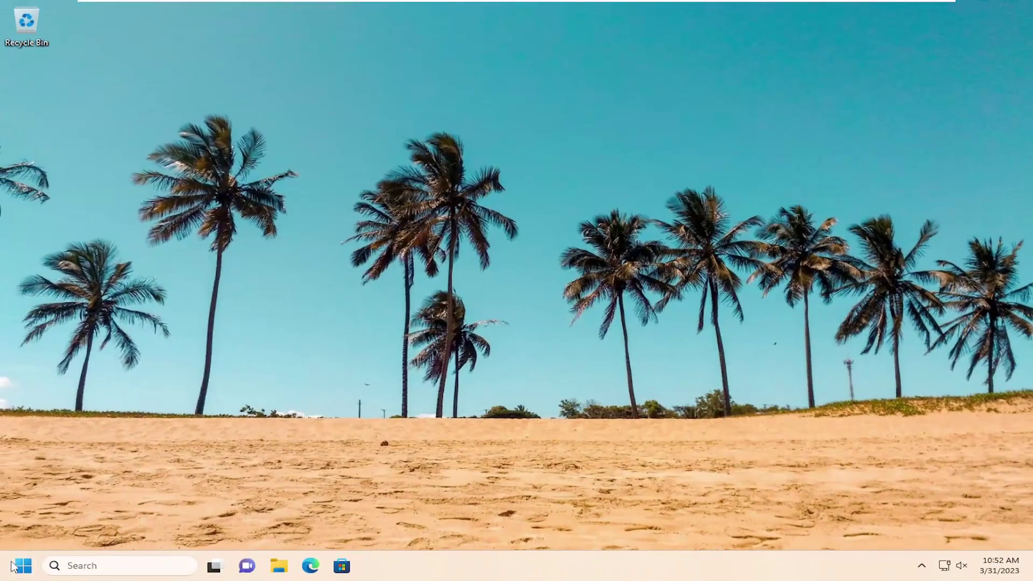
right_click(13, 566)
mouse_move(74, 508)
left_click(180, 507)
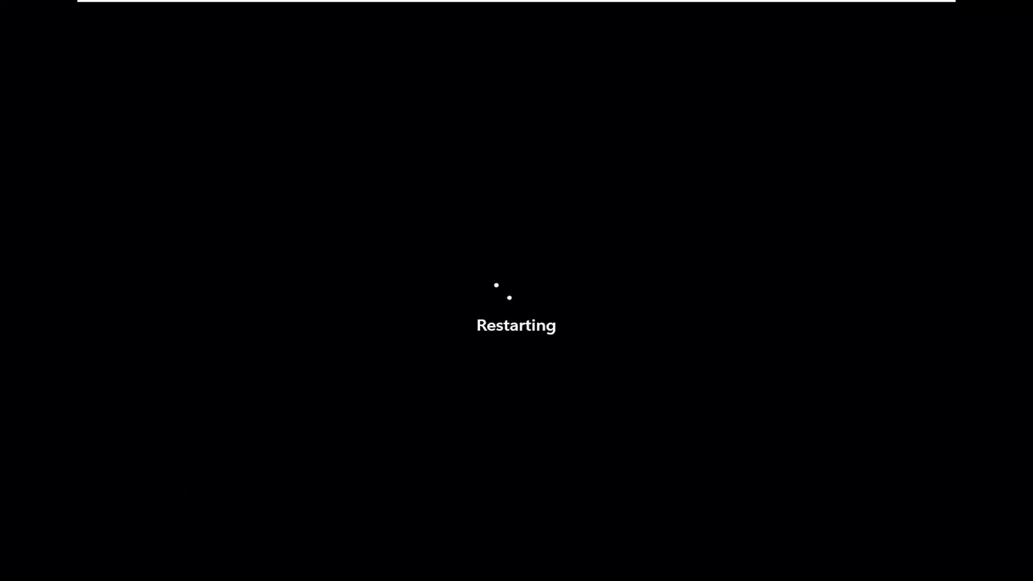